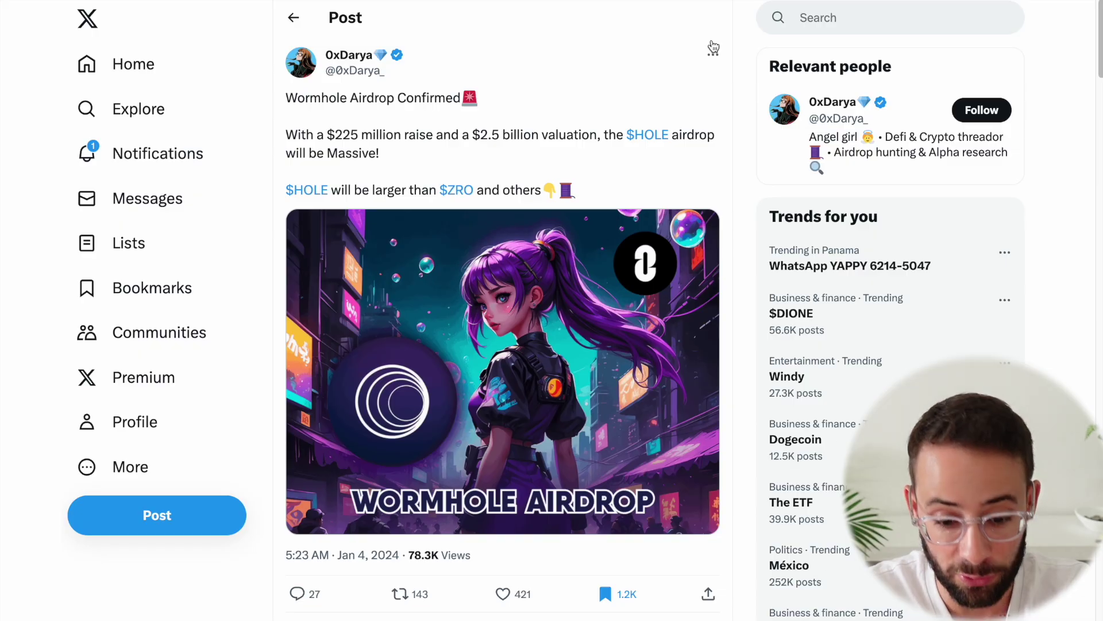
Step: Read the landing page's airdrop headline and $225 million raise announcement
{"action": "scroll", "coordinate": [703, 322], "scroll_direction": "down", "scroll_amount": 1}
{"action": "scroll", "coordinate": [545, 219], "scroll_direction": "up", "scroll_amount": 1}
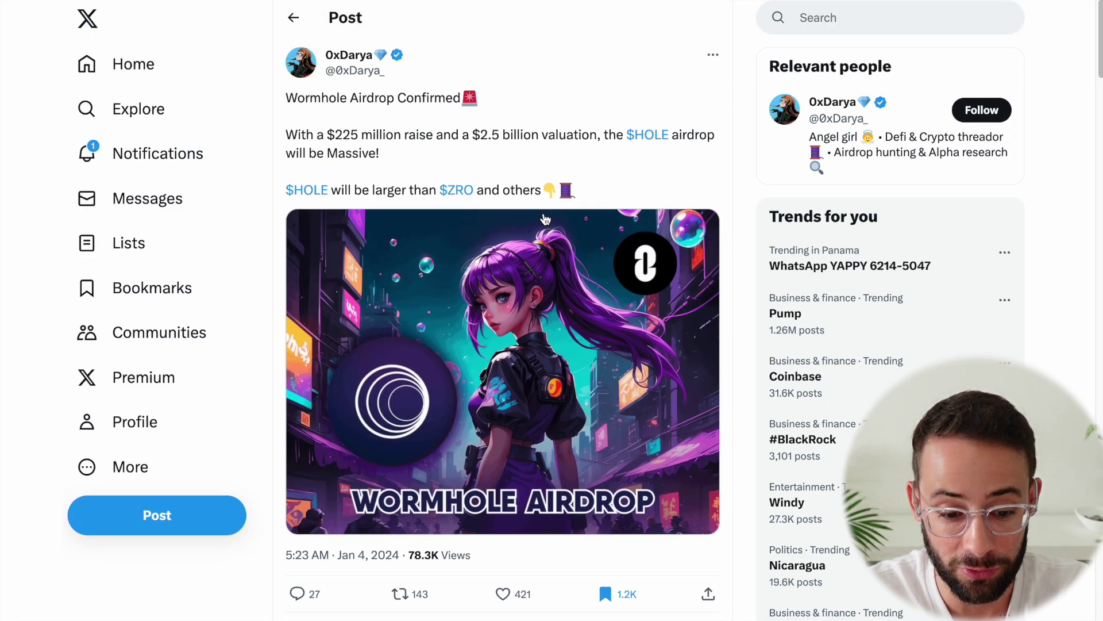
{"action": "mouse_move", "coordinate": [461, 97]}
{"action": "left_mouse_down"}
{"action": "mouse_move", "coordinate": [297, 98]}
{"action": "mouse_move", "coordinate": [431, 94]}
{"action": "mouse_move", "coordinate": [476, 105]}
{"action": "left_mouse_up"}
{"action": "left_click", "coordinate": [289, 96]}
{"action": "left_click_drag", "start_coordinate": [329, 136], "coordinate": [436, 136]}
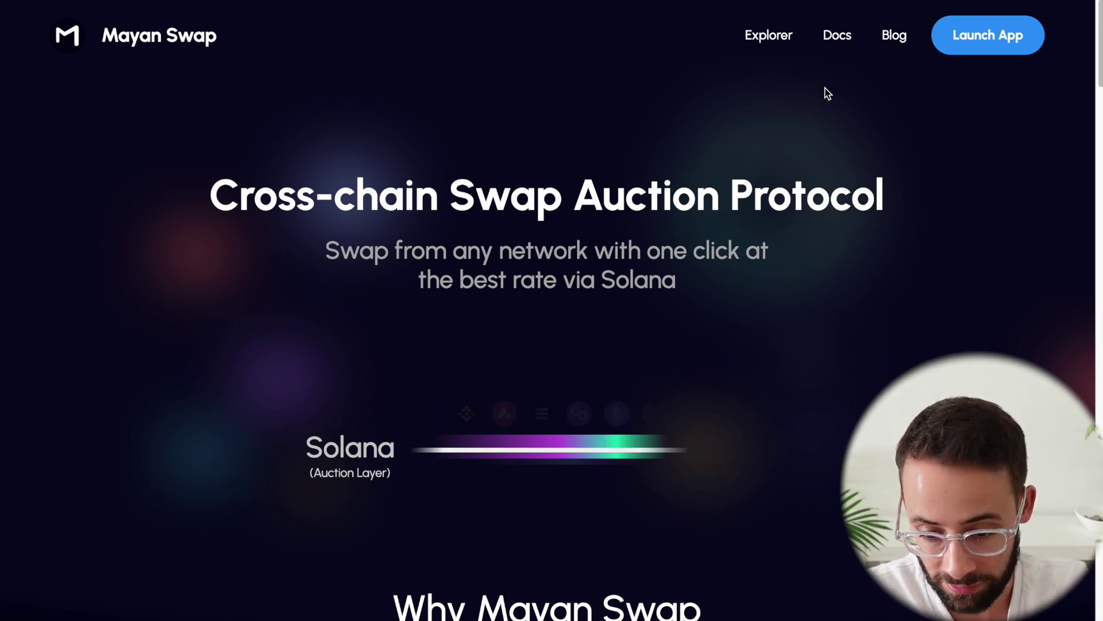
Step: Launch the swap app and switch its network to Solana
{"action": "left_click", "coordinate": [1014, 49]}
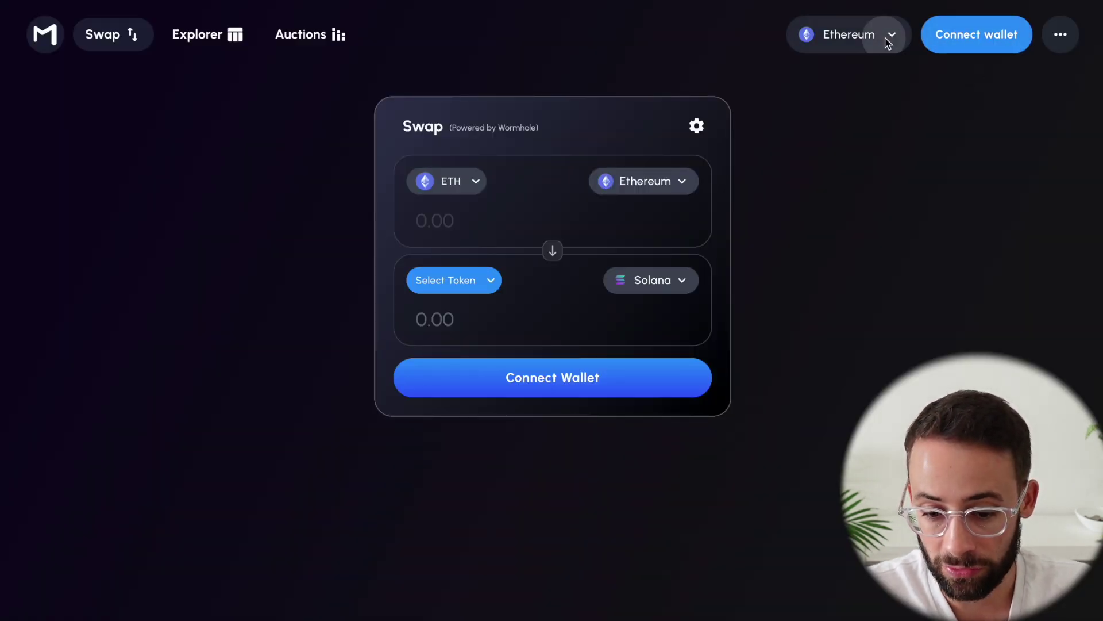
{"action": "left_click", "coordinate": [889, 37]}
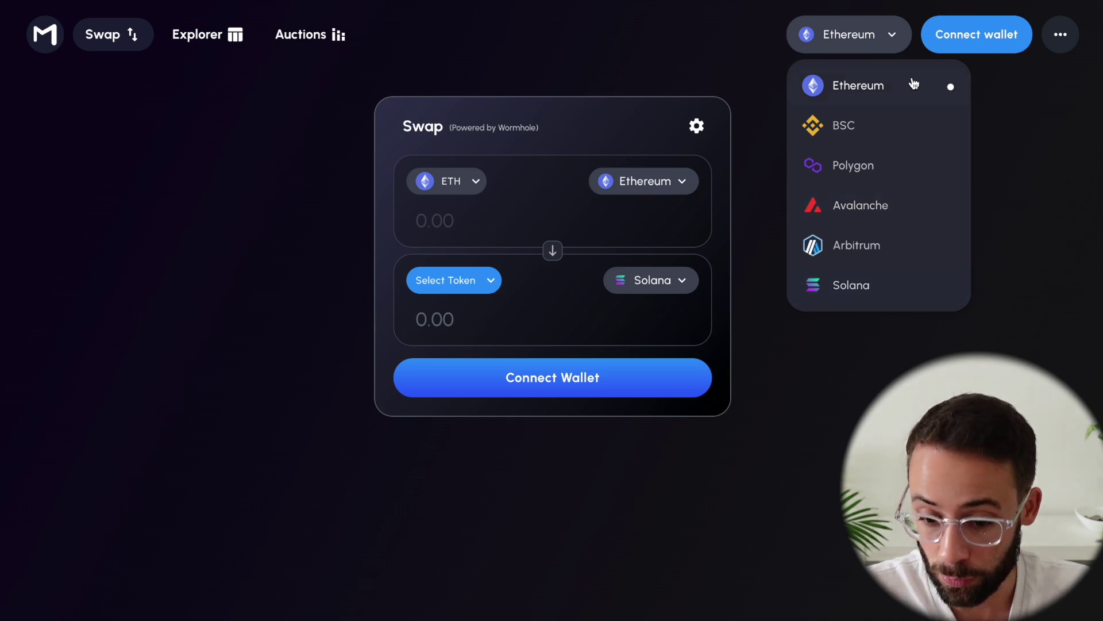
{"action": "left_click", "coordinate": [876, 285]}
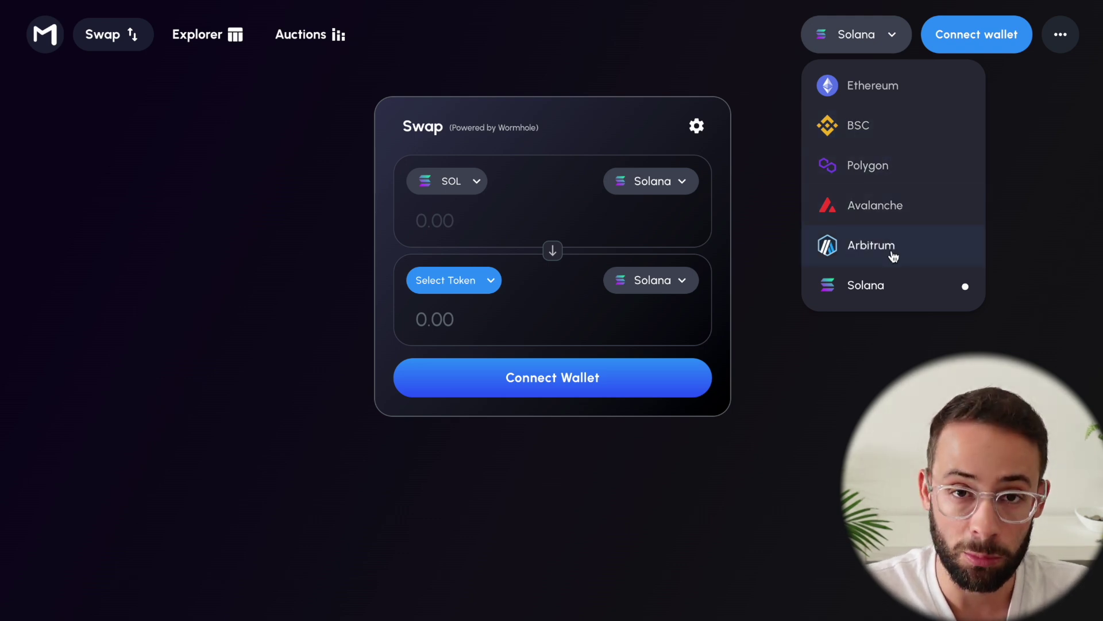
{"action": "left_click", "coordinate": [877, 23]}
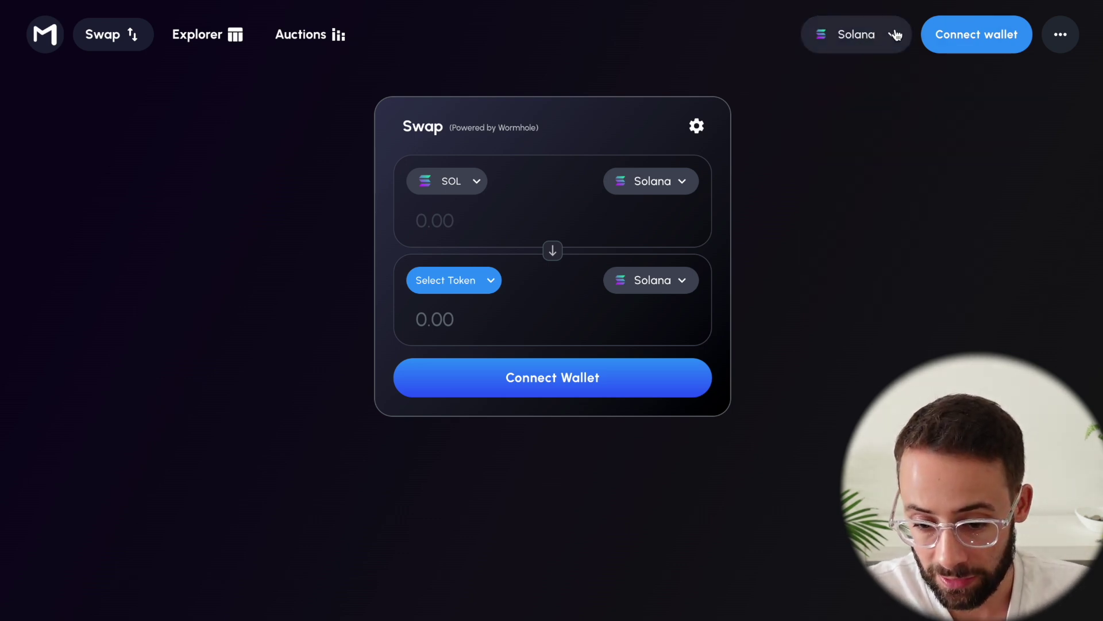
Step: Connect the Phantom wallet so its 0.0994 SOL balance appears
{"action": "left_click", "coordinate": [977, 38]}
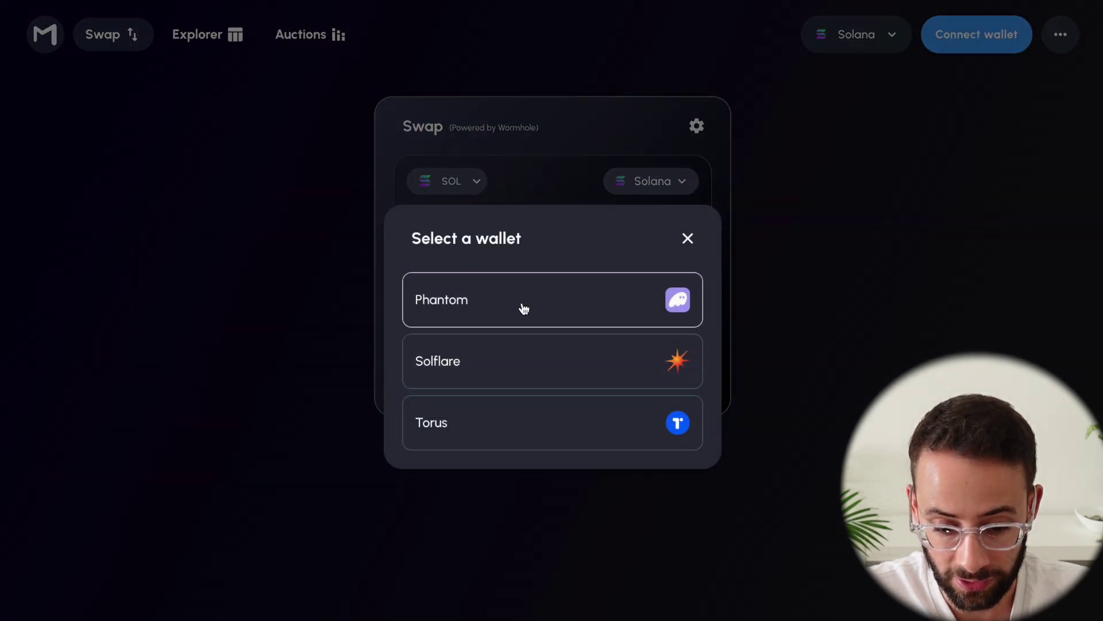
{"action": "left_click", "coordinate": [646, 303]}
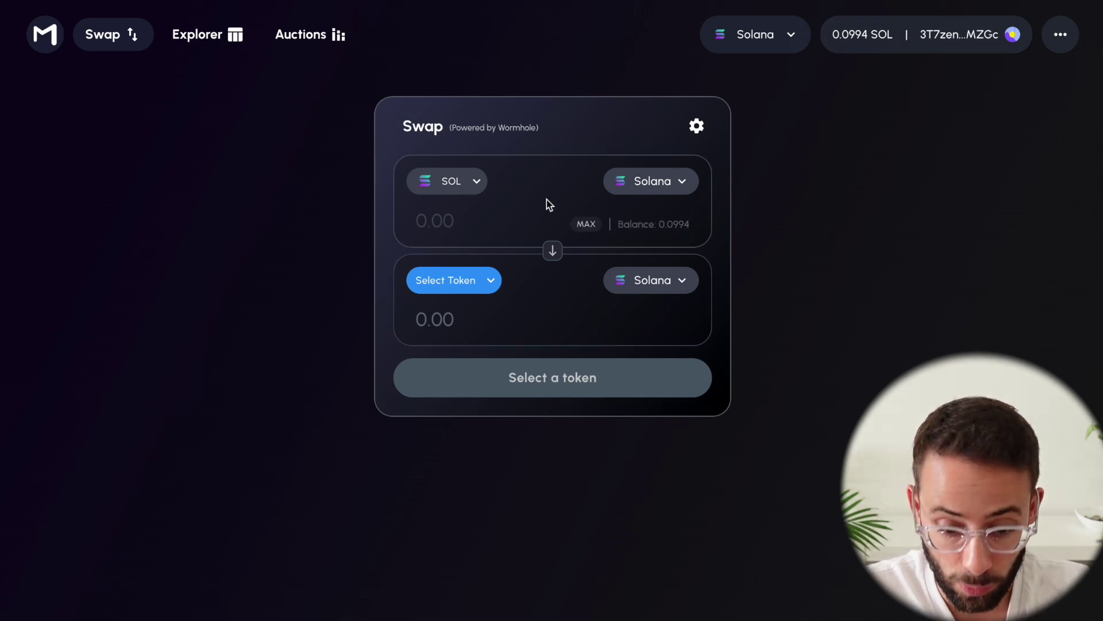
{"action": "left_click", "coordinate": [689, 181]}
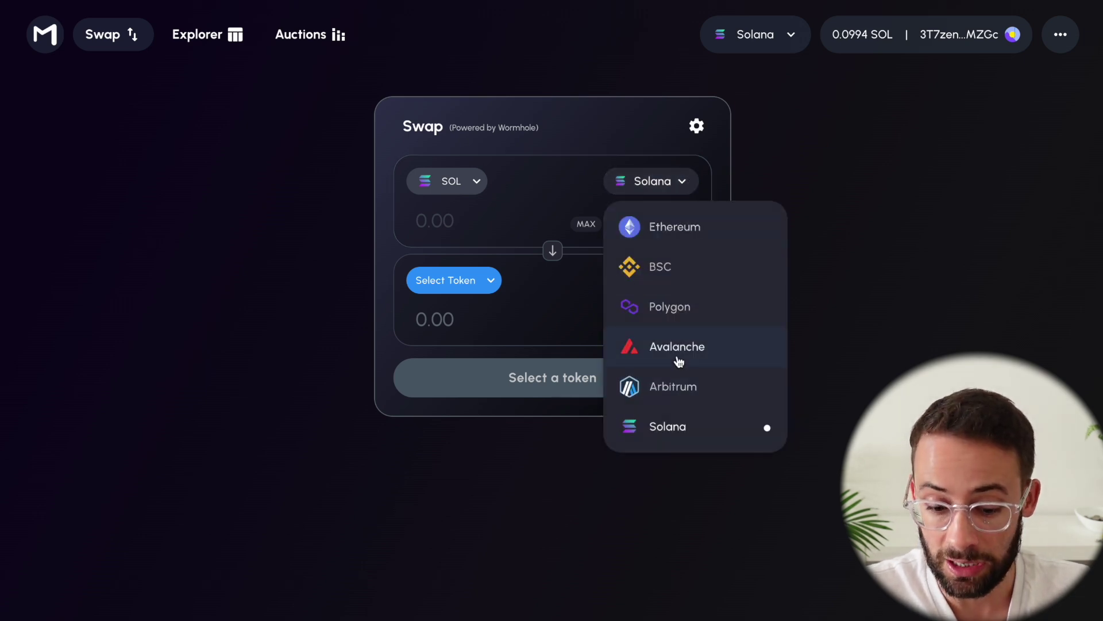
Step: Keep SOL on Solana as the source token
{"action": "left_click", "coordinate": [875, 273]}
{"action": "left_click", "coordinate": [469, 183]}
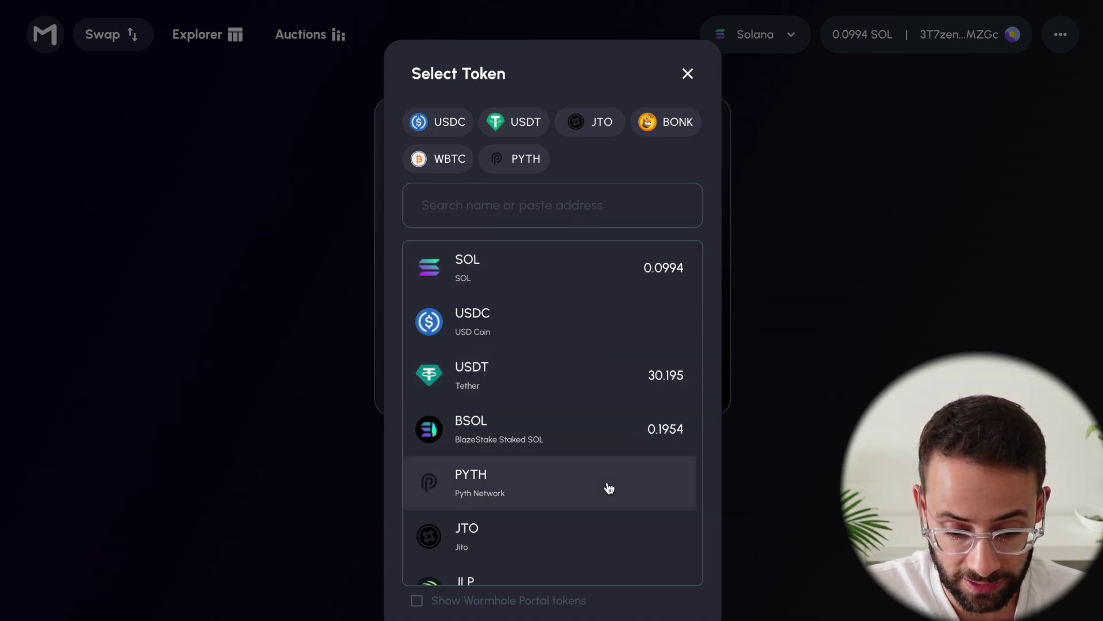
{"action": "left_click", "coordinate": [682, 285]}
Step: Set the destination to MATIC on the Polygon network
{"action": "left_click", "coordinate": [683, 282]}
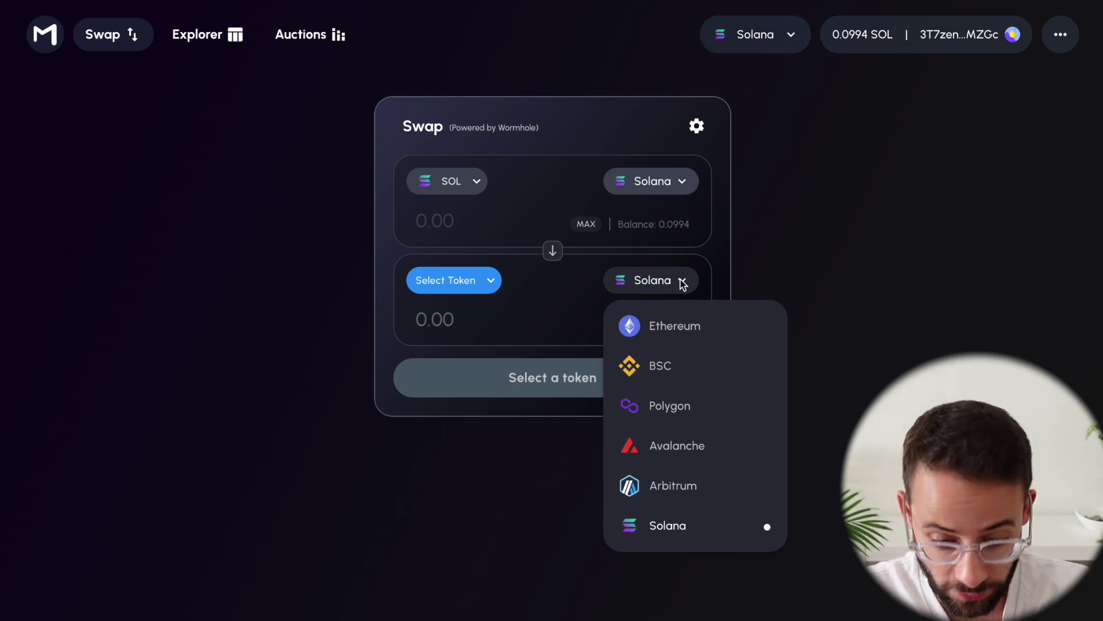
{"action": "left_click", "coordinate": [707, 412]}
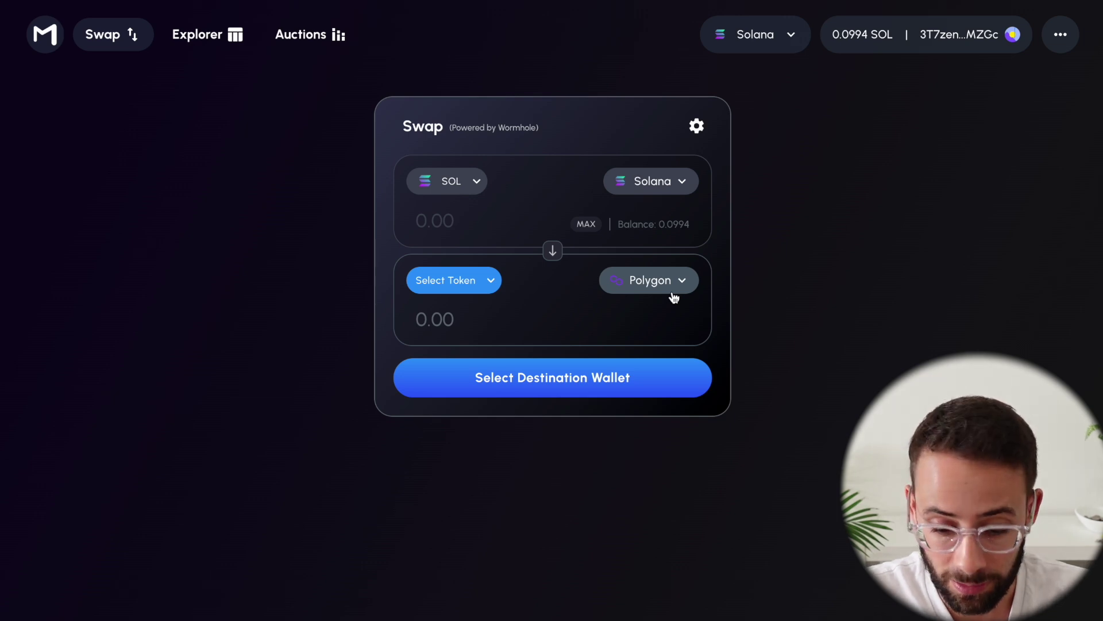
{"action": "left_click", "coordinate": [491, 279]}
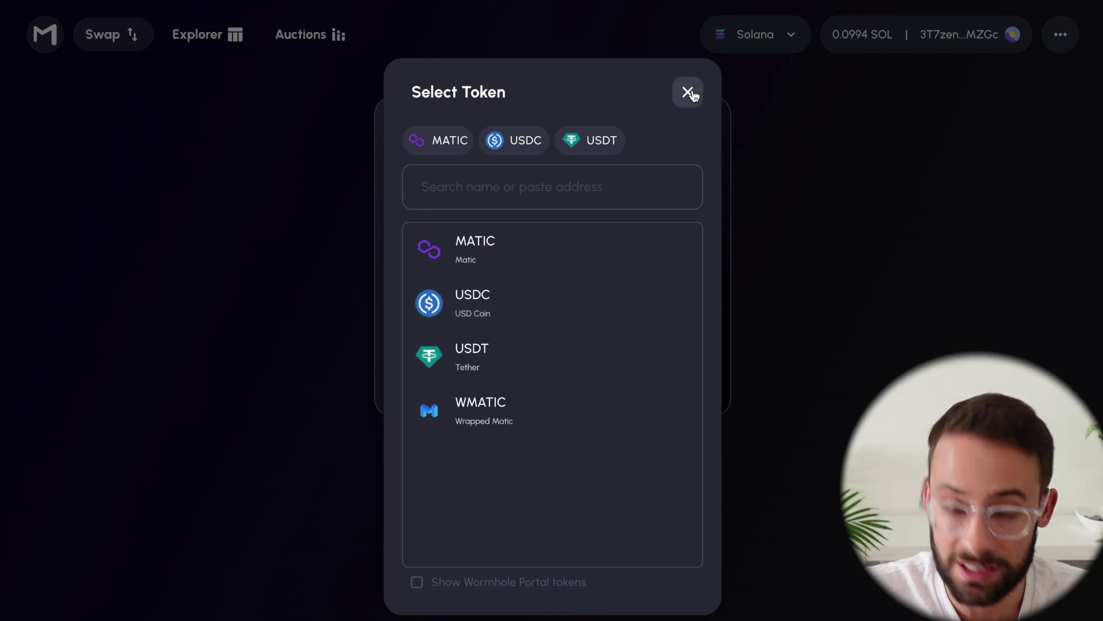
{"action": "left_click", "coordinate": [688, 92]}
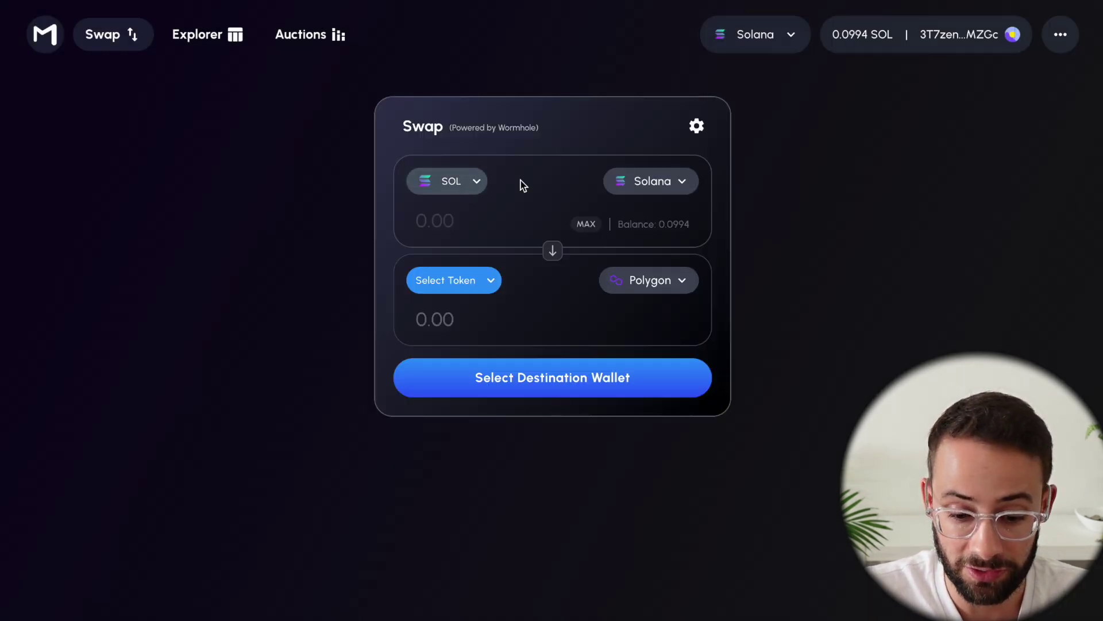
{"action": "left_click", "coordinate": [476, 287]}
{"action": "left_click", "coordinate": [487, 245]}
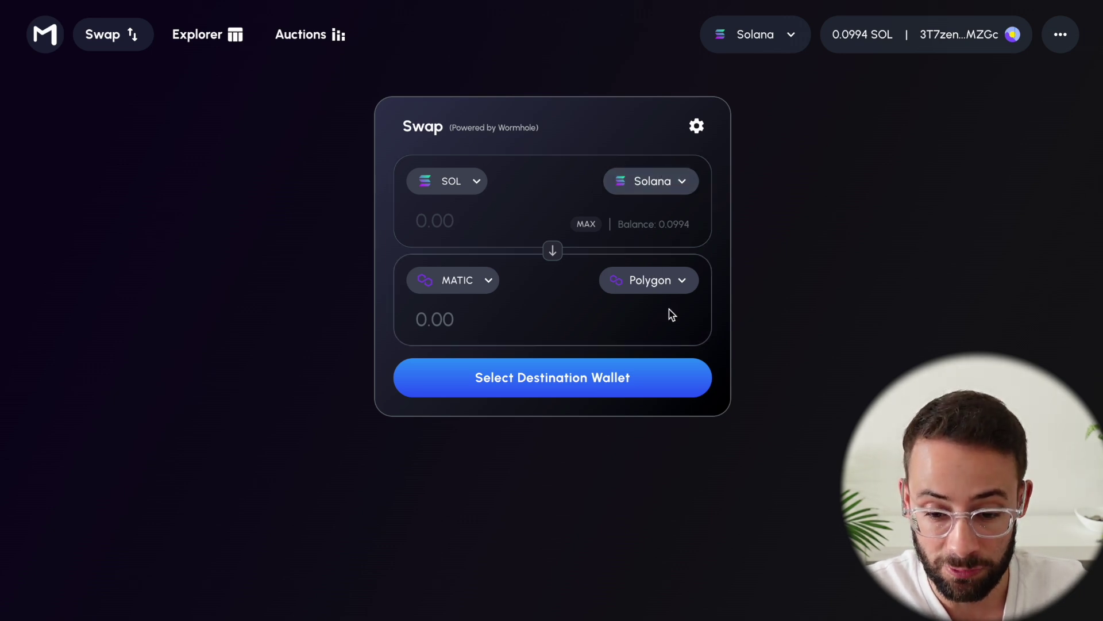
Step: Check the Phantom extension, then switch MetaMask to the Polygon network
{"action": "left_click", "coordinate": [813, 1]}
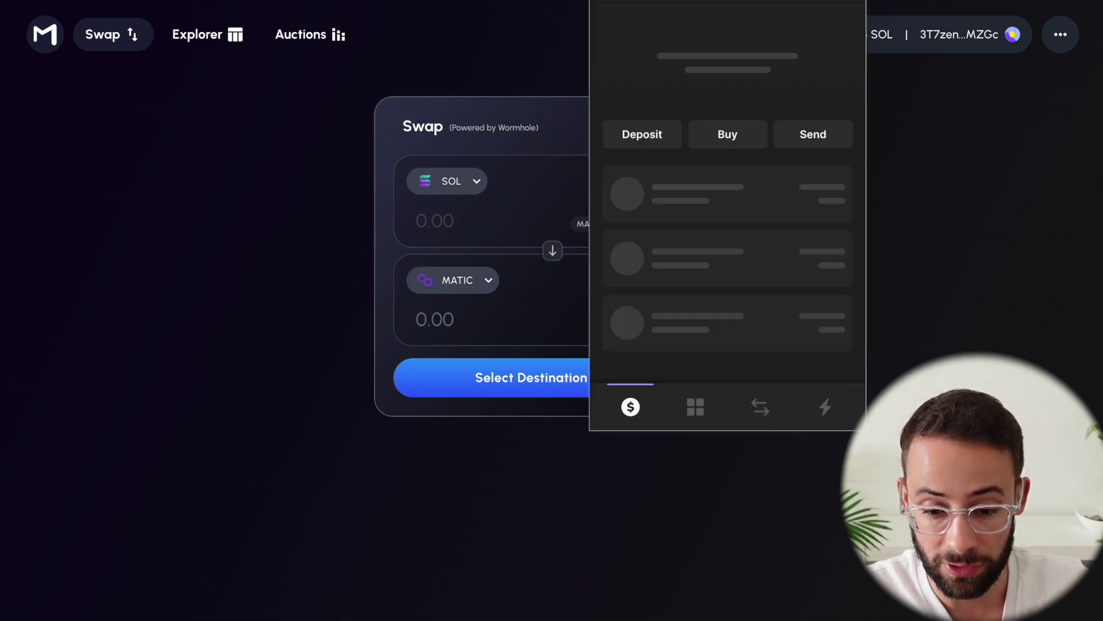
{"action": "left_click", "coordinate": [935, 143]}
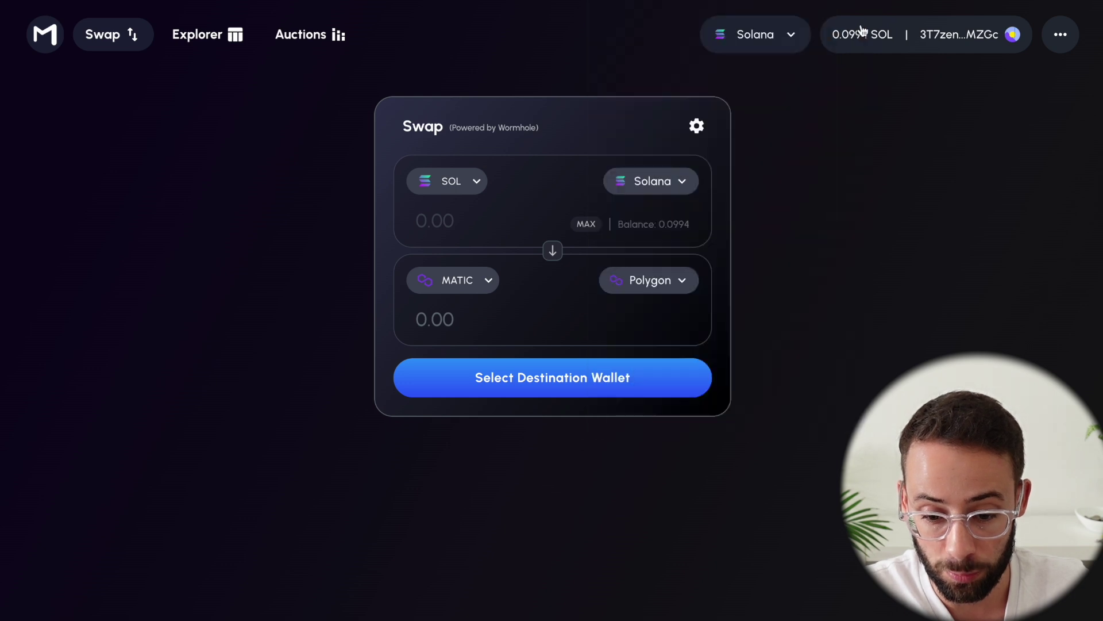
{"action": "left_click", "coordinate": [805, 1]}
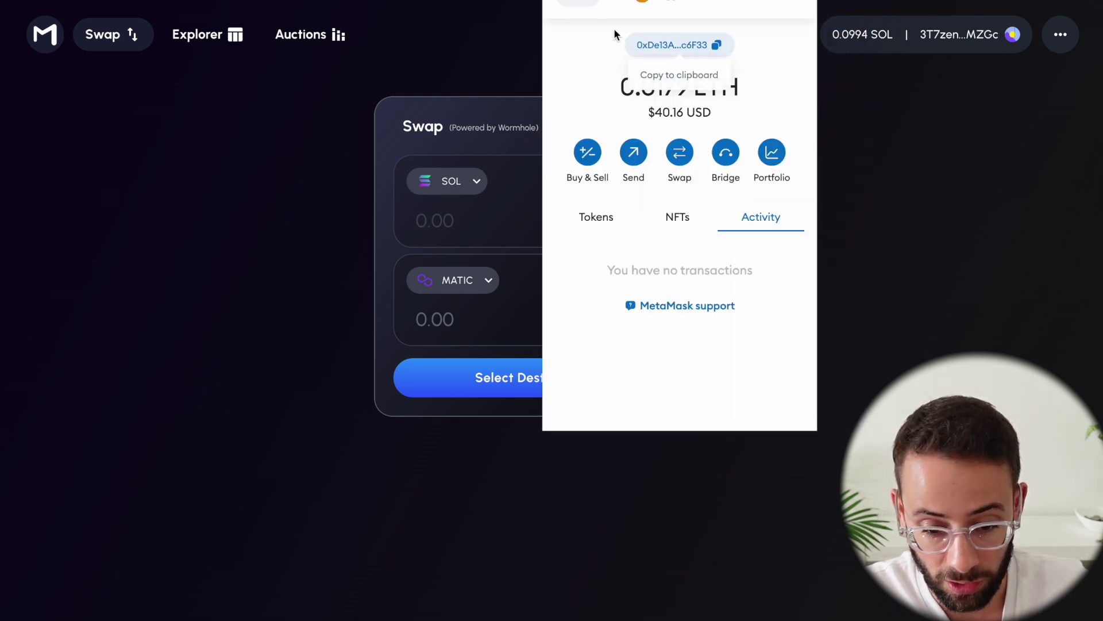
{"action": "left_click", "coordinate": [586, 7]}
{"action": "left_click", "coordinate": [699, 73]}
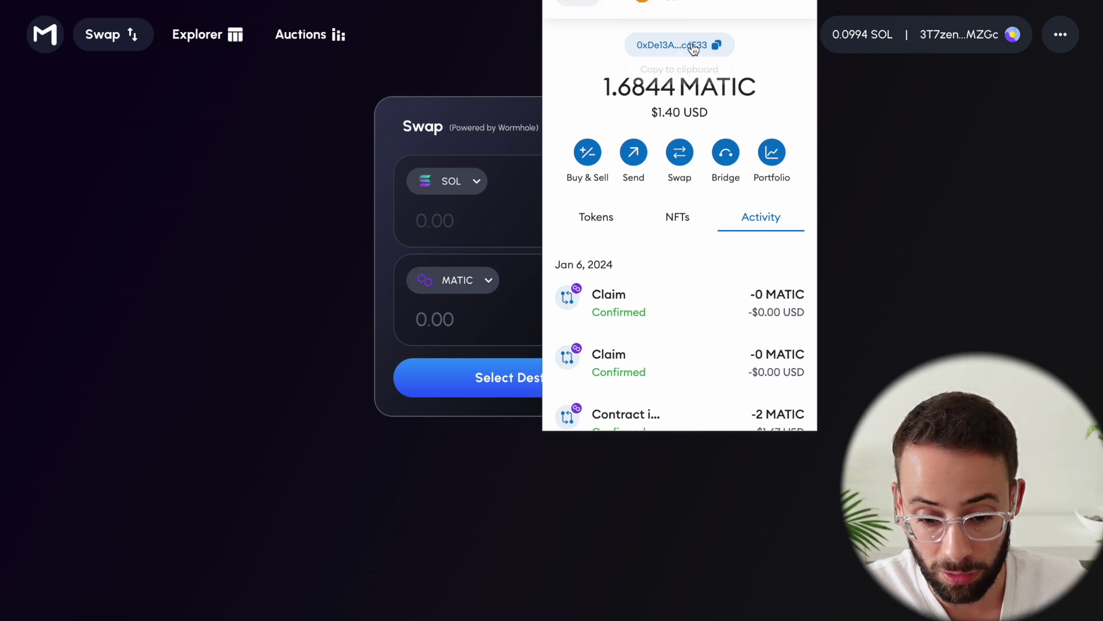
Step: Connect MetaMask as the destination wallet, showing its 1.6844 MATIC balance
{"action": "left_click", "coordinate": [544, 389]}
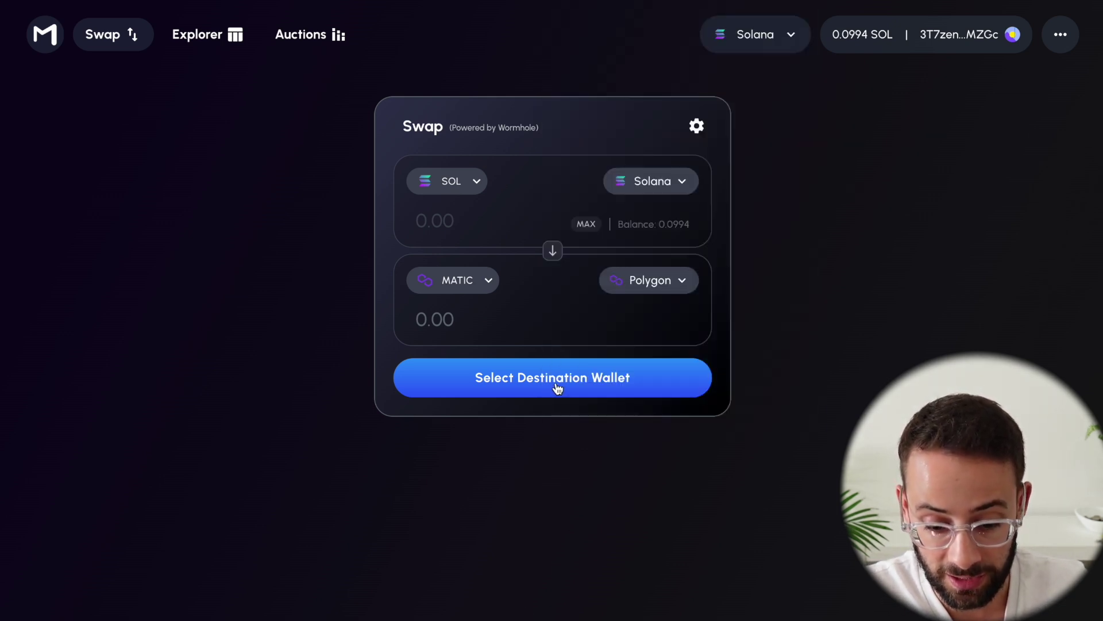
{"action": "left_click", "coordinate": [556, 387]}
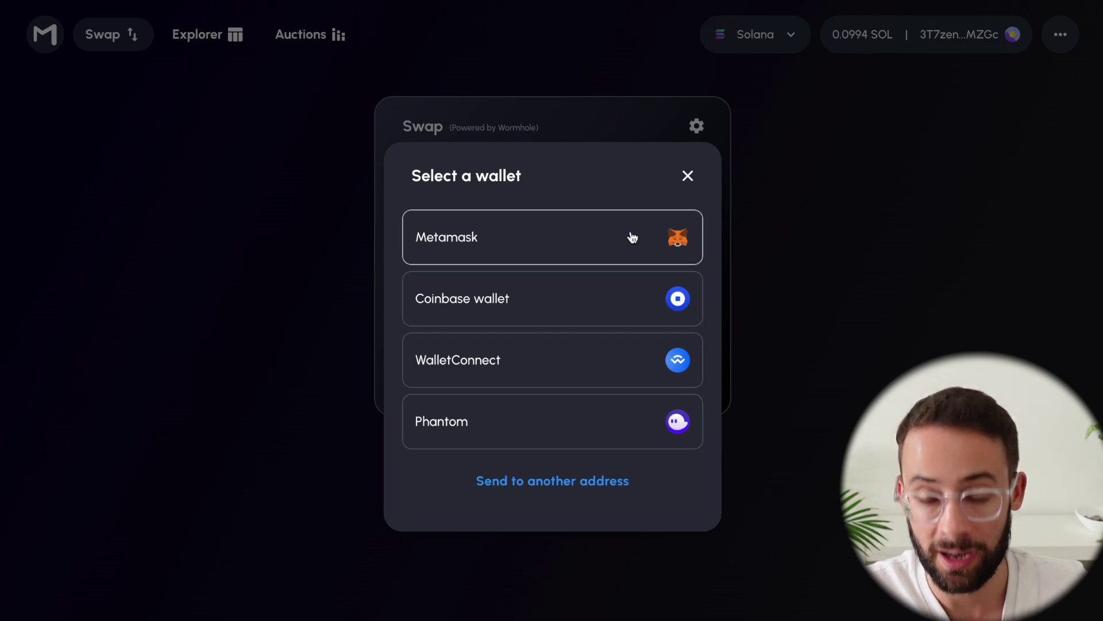
{"action": "left_click", "coordinate": [592, 241]}
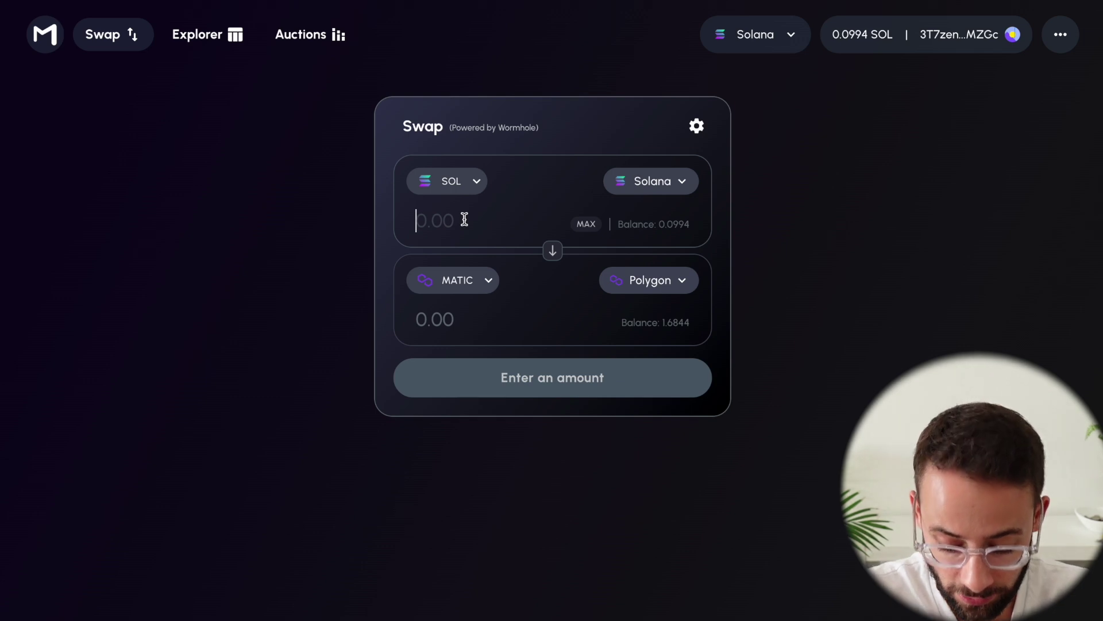
Step: Swap the full 0.09942125 SOL balance and expand details quoting 9.1622 MATIC
{"action": "type", "text": "0.0"}
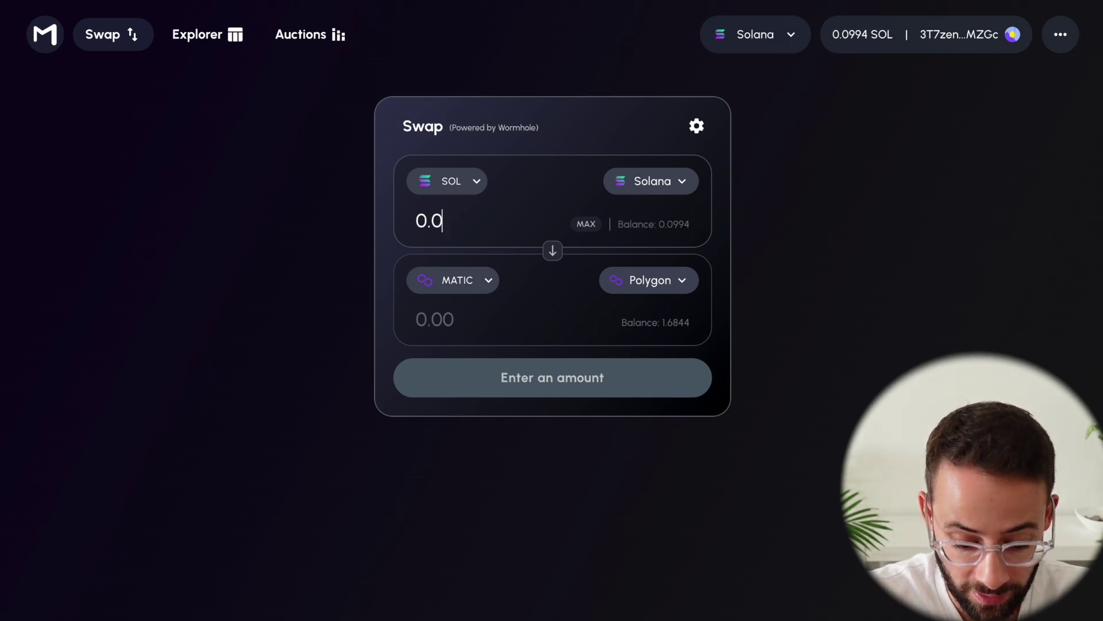
{"action": "type", "text": "5"}
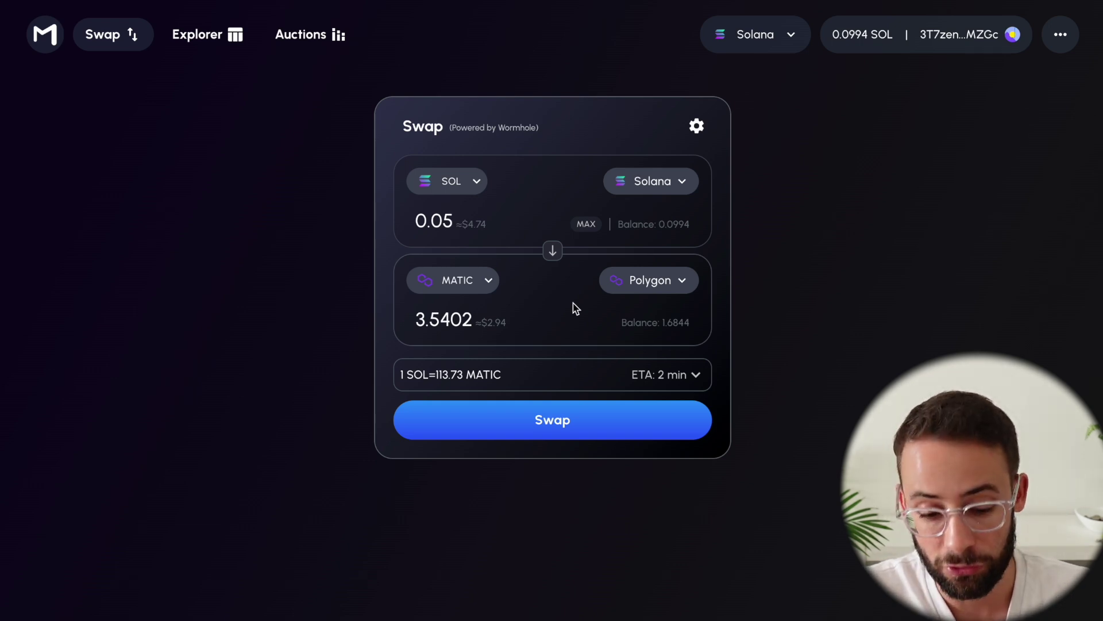
{"action": "left_click", "coordinate": [586, 223]}
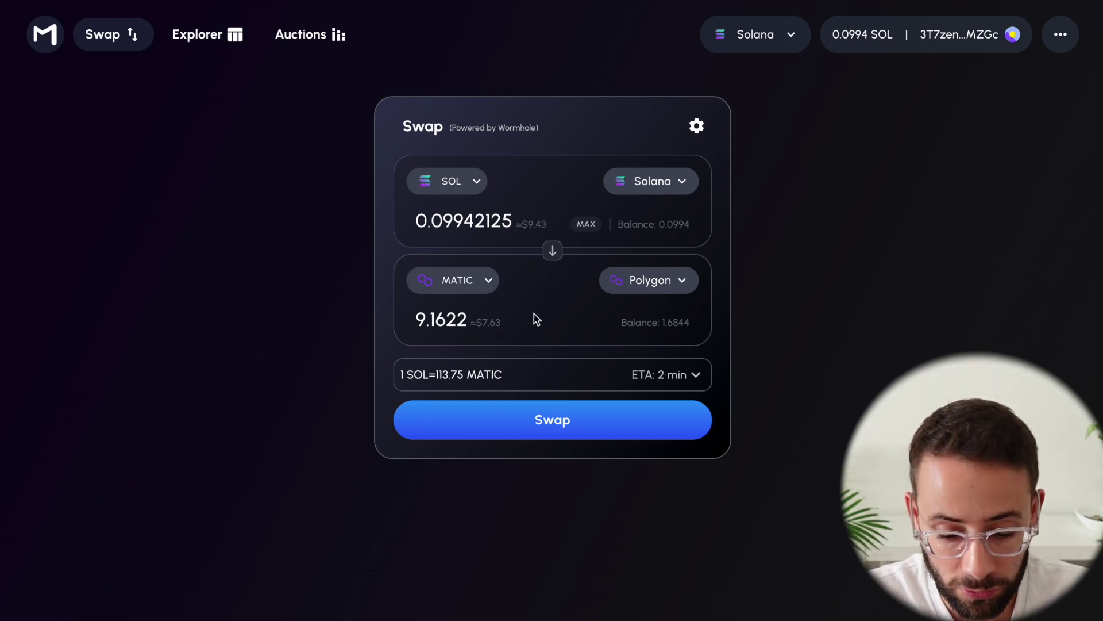
{"action": "left_click", "coordinate": [708, 379]}
Step: Review the 10 USDT quote of 8.2128 USDT and its relayer fees, then collapse details
{"action": "scroll", "coordinate": [702, 439], "scroll_direction": "down", "scroll_amount": 1}
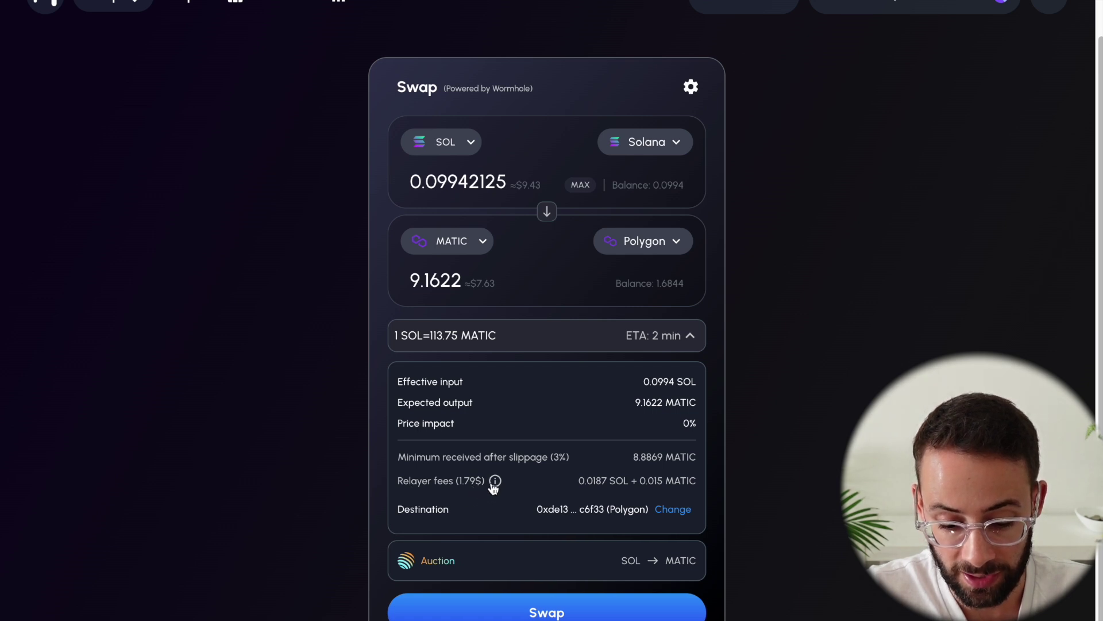
{"action": "mouse_move", "coordinate": [496, 483]}
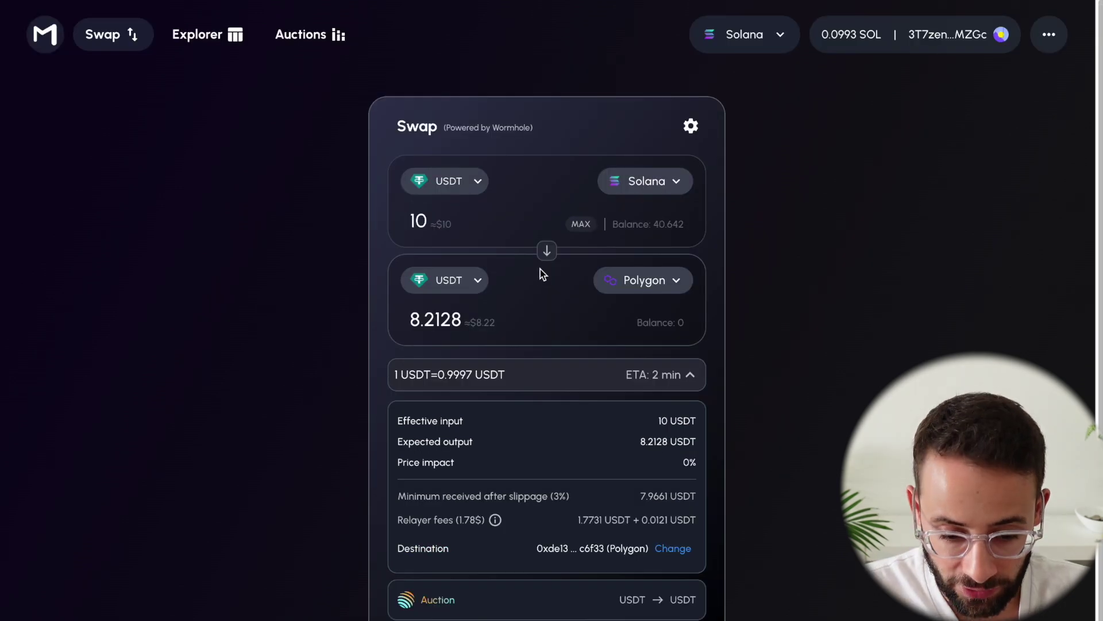
{"action": "scroll", "coordinate": [517, 195], "scroll_direction": "down", "scroll_amount": 1}
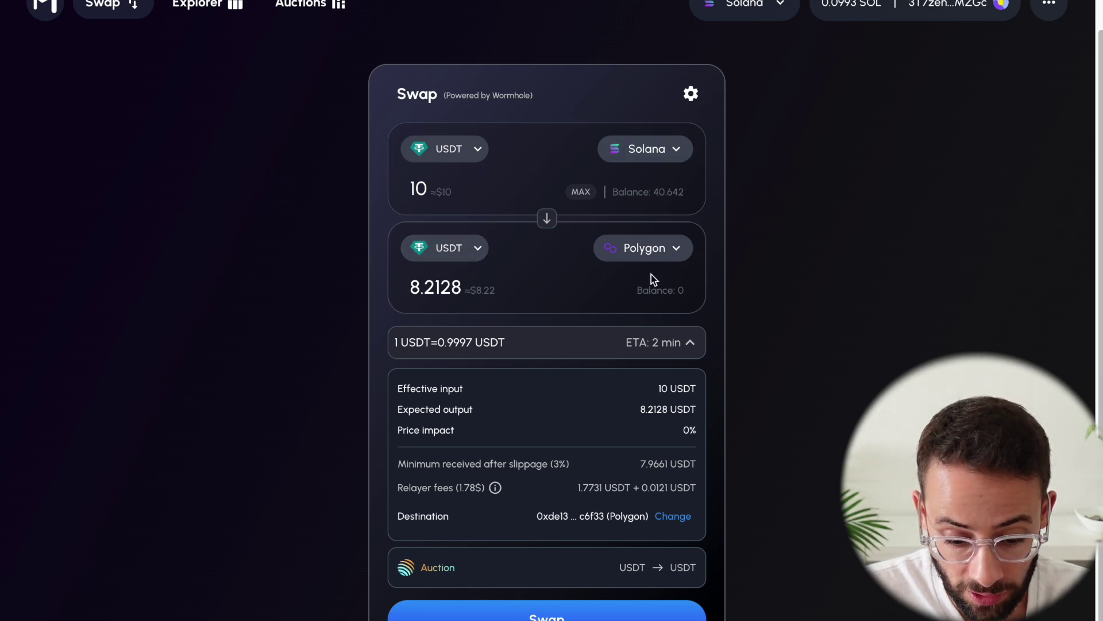
{"action": "scroll", "coordinate": [569, 391], "scroll_direction": "down", "scroll_amount": 1}
{"action": "mouse_move", "coordinate": [495, 444]}
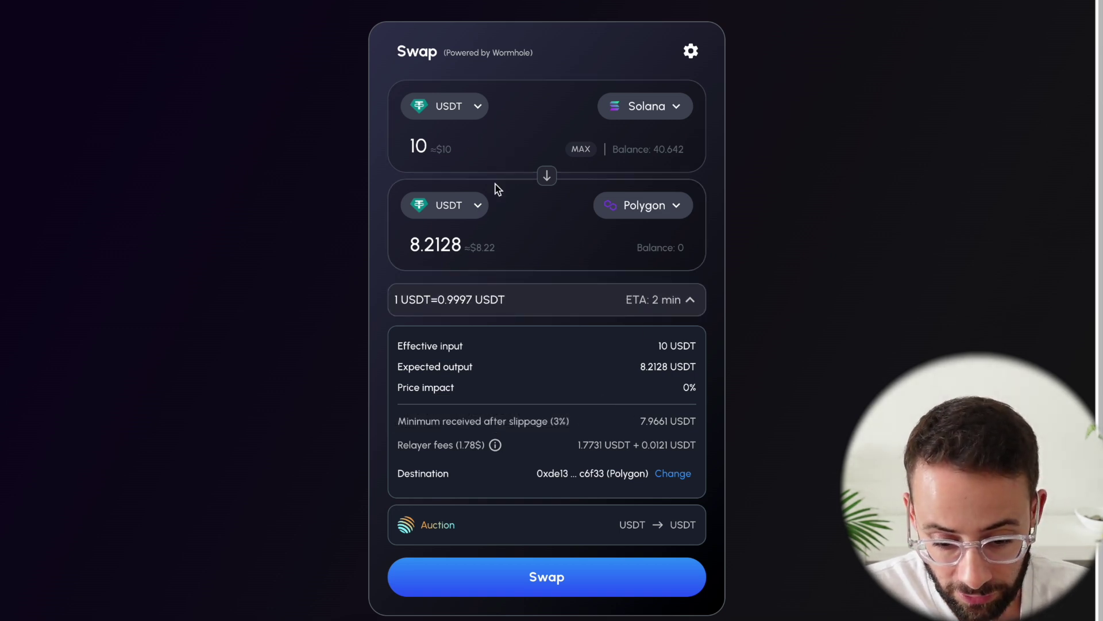
{"action": "left_click", "coordinate": [673, 305]}
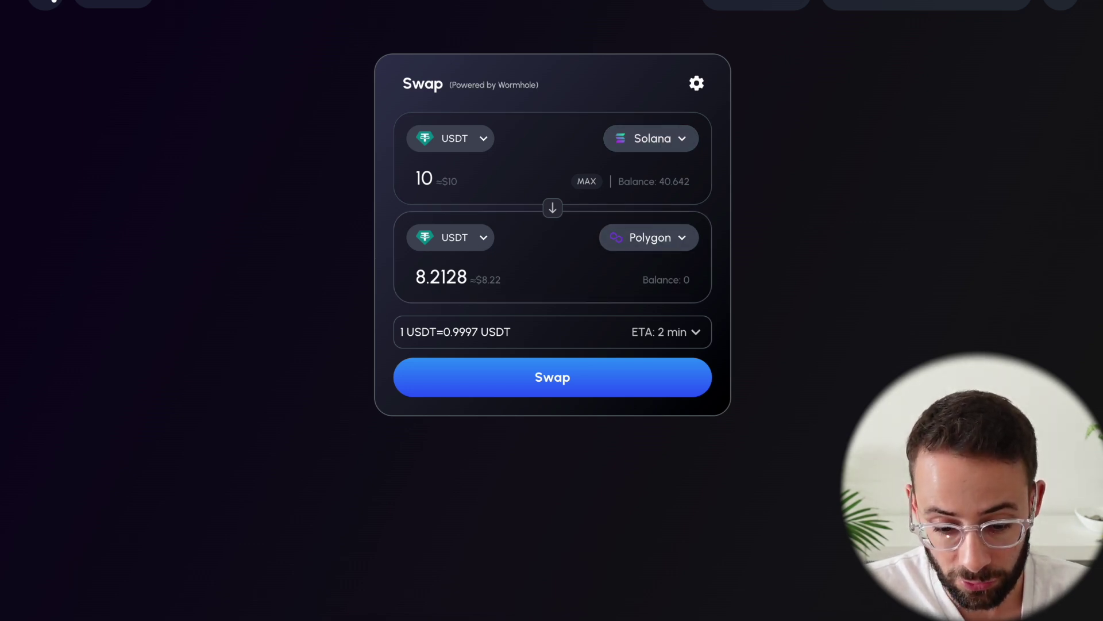
Step: Confirm and approve the 10 USDT swap, then view it in Mayan Explorer
{"action": "left_click", "coordinate": [596, 381]}
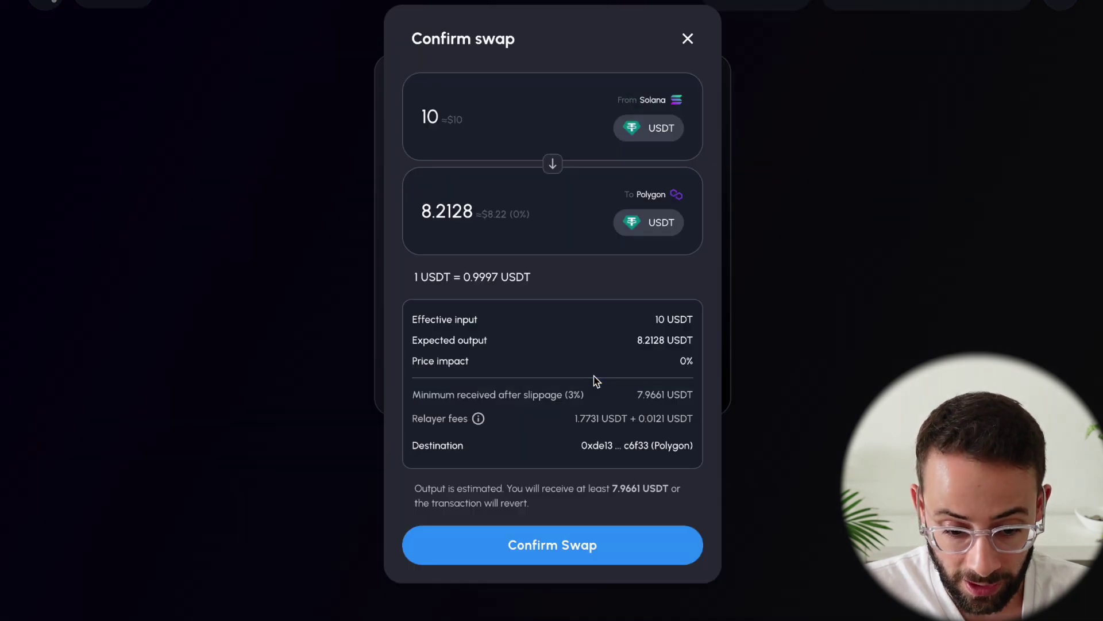
{"action": "left_click", "coordinate": [591, 546]}
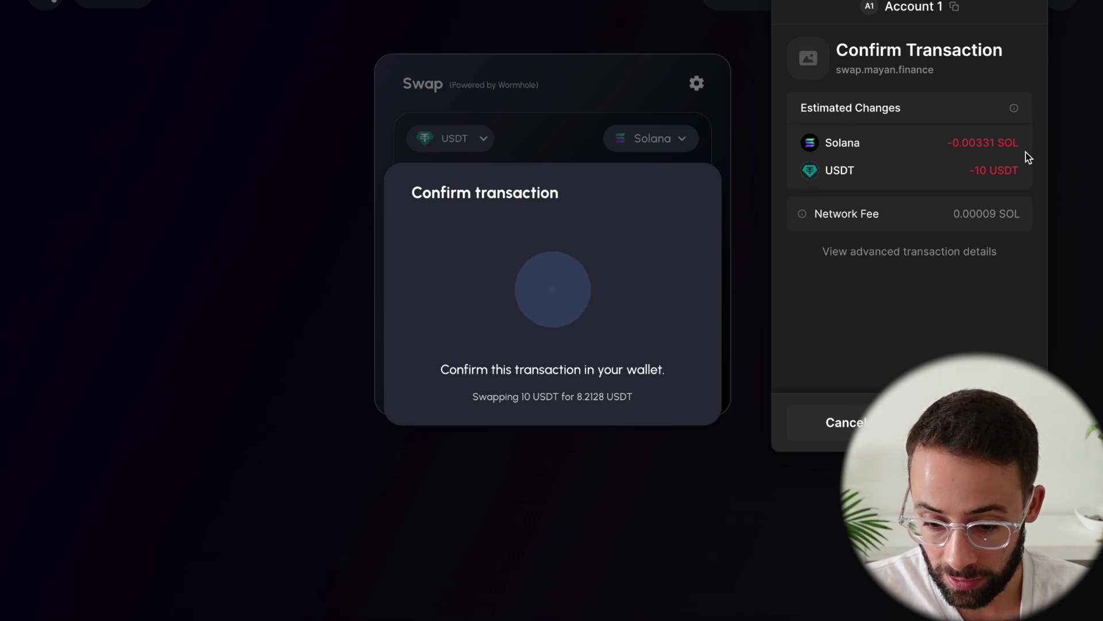
{"action": "left_click", "coordinate": [971, 422]}
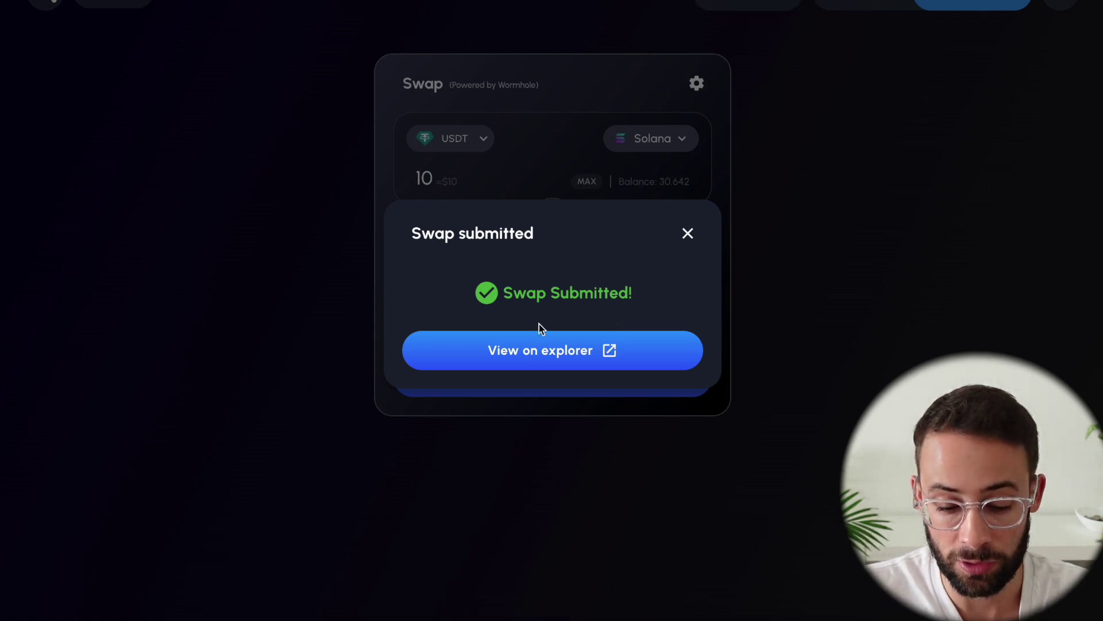
{"action": "left_click", "coordinate": [594, 352]}
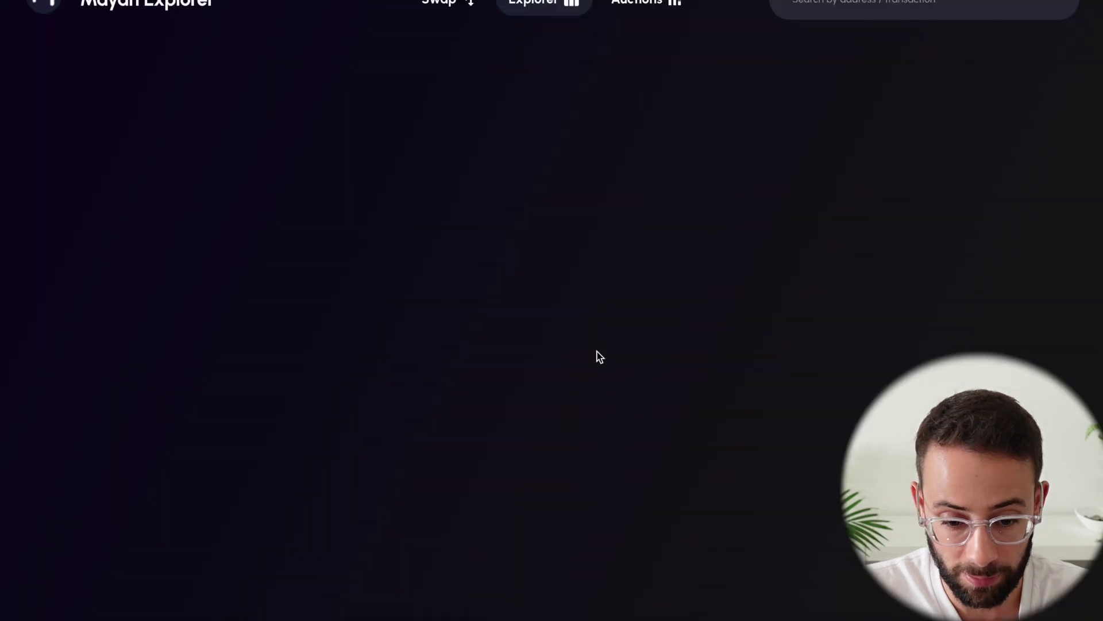
Step: Show the swap's Progress tab in Mayan Explorer and watch its steps advance
{"action": "scroll", "coordinate": [571, 317], "scroll_direction": "down", "scroll_amount": 1}
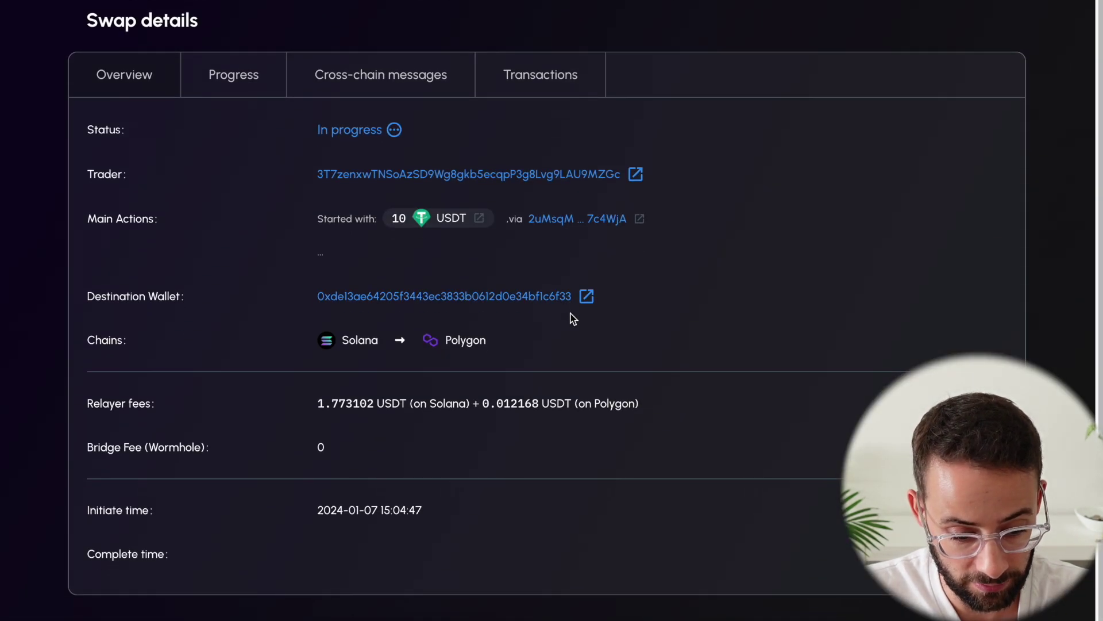
{"action": "left_click", "coordinate": [234, 74]}
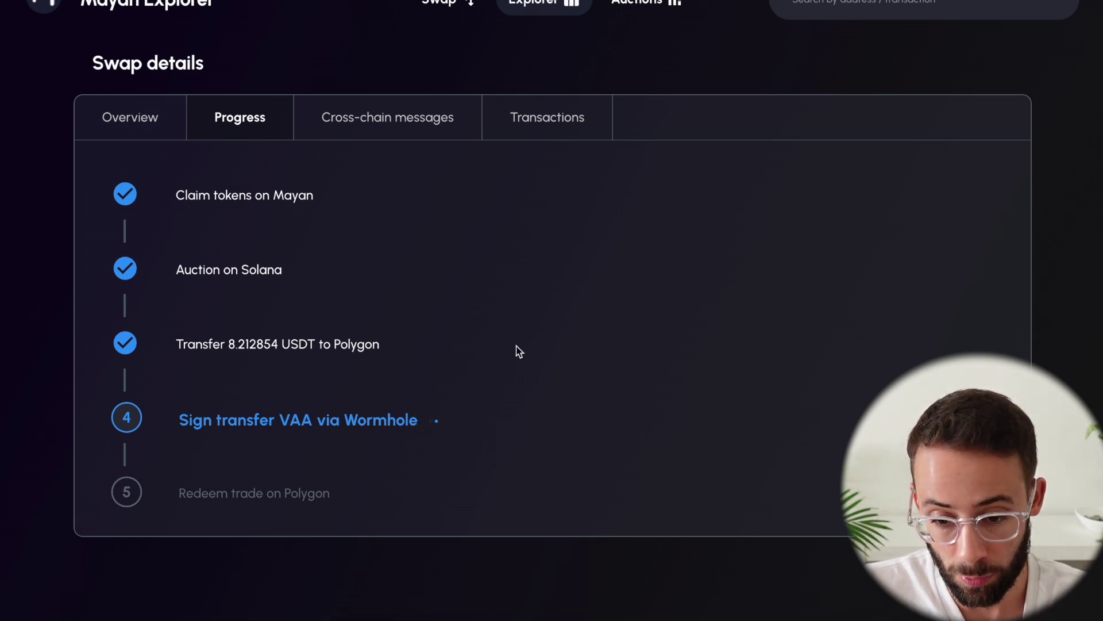
{"action": "scroll", "coordinate": [465, 380], "scroll_direction": "up", "scroll_amount": 1}
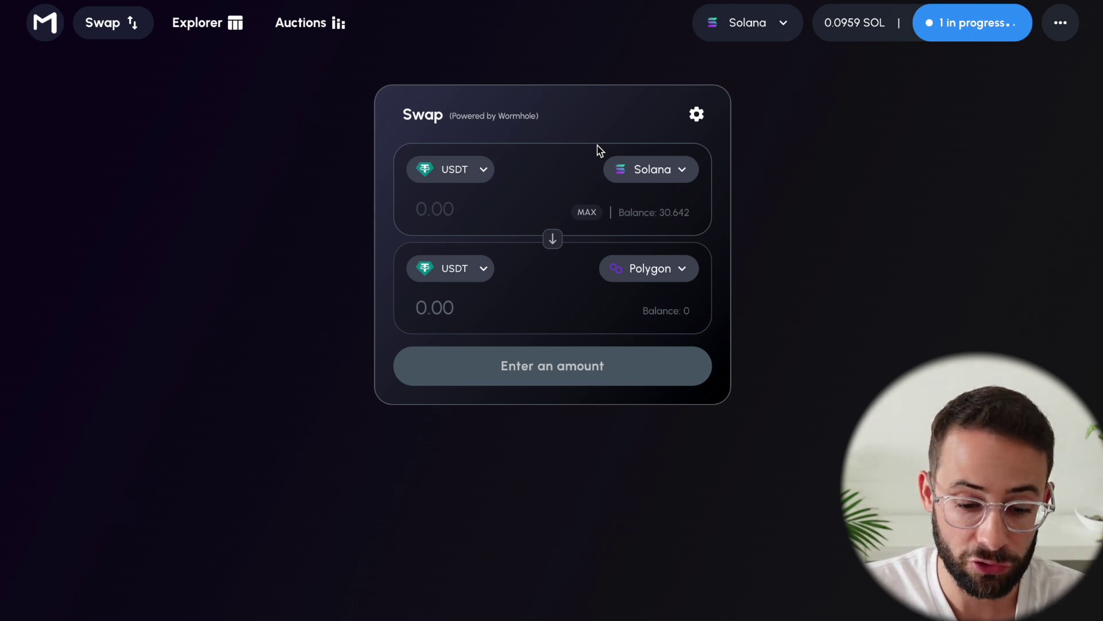
Step: Check the source and destination chain lists until Polygon shows 8.2128 USDT
{"action": "left_click", "coordinate": [676, 169]}
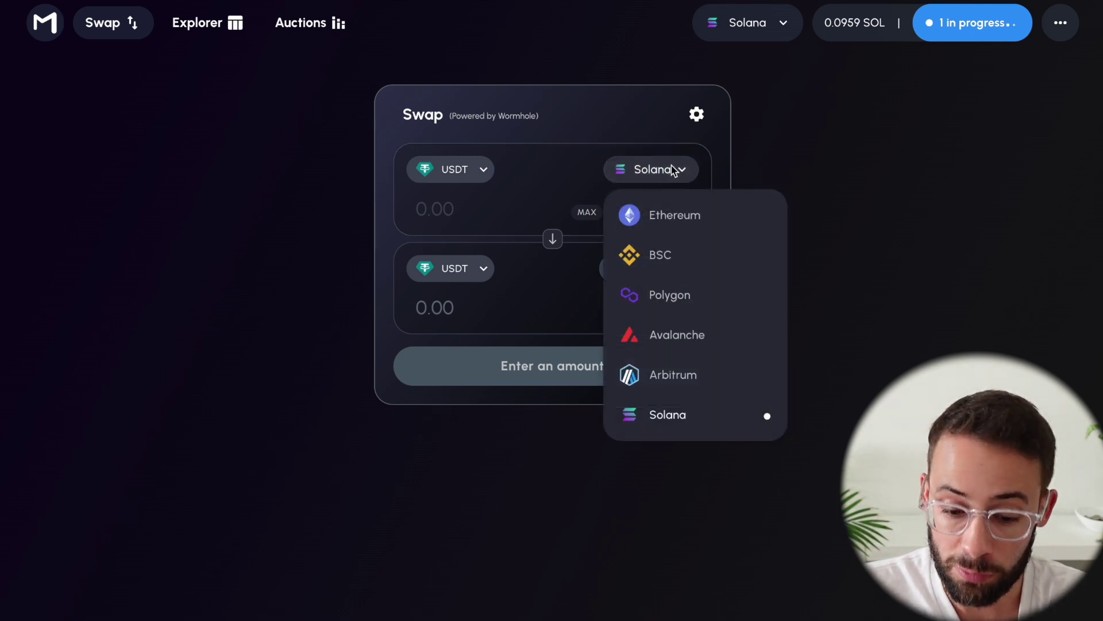
{"action": "left_click", "coordinate": [670, 294]}
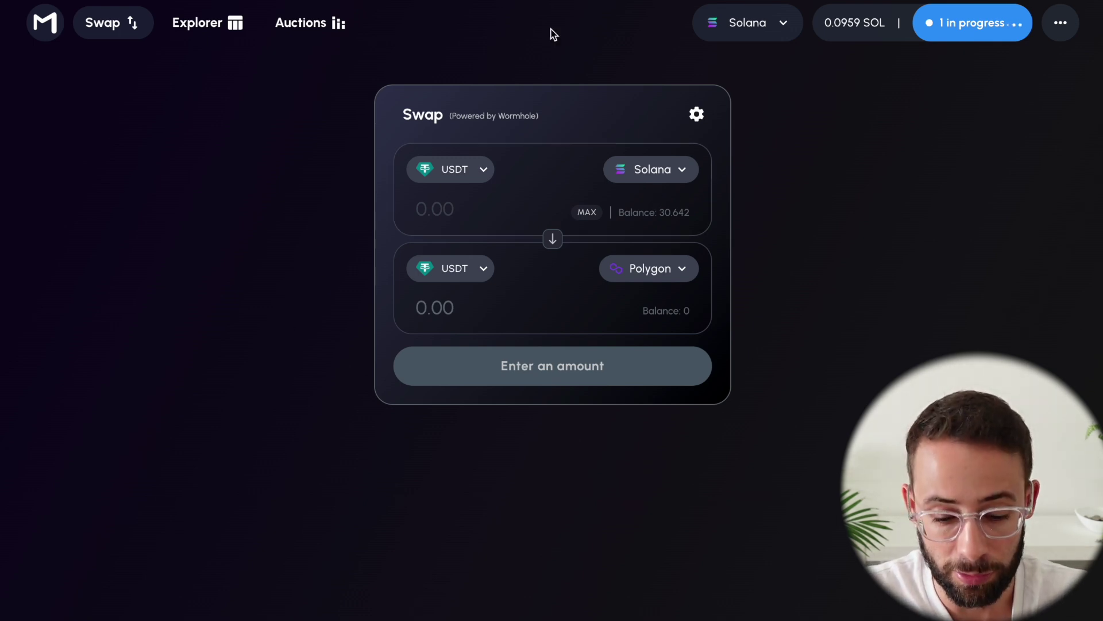
{"action": "left_click", "coordinate": [666, 172]}
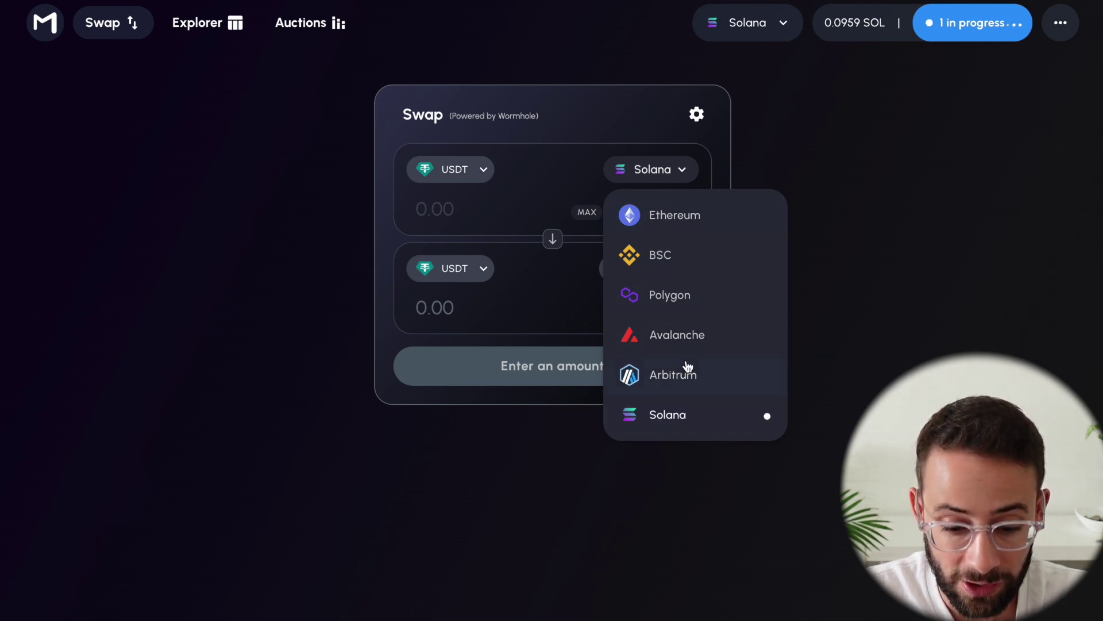
{"action": "left_click", "coordinate": [884, 333]}
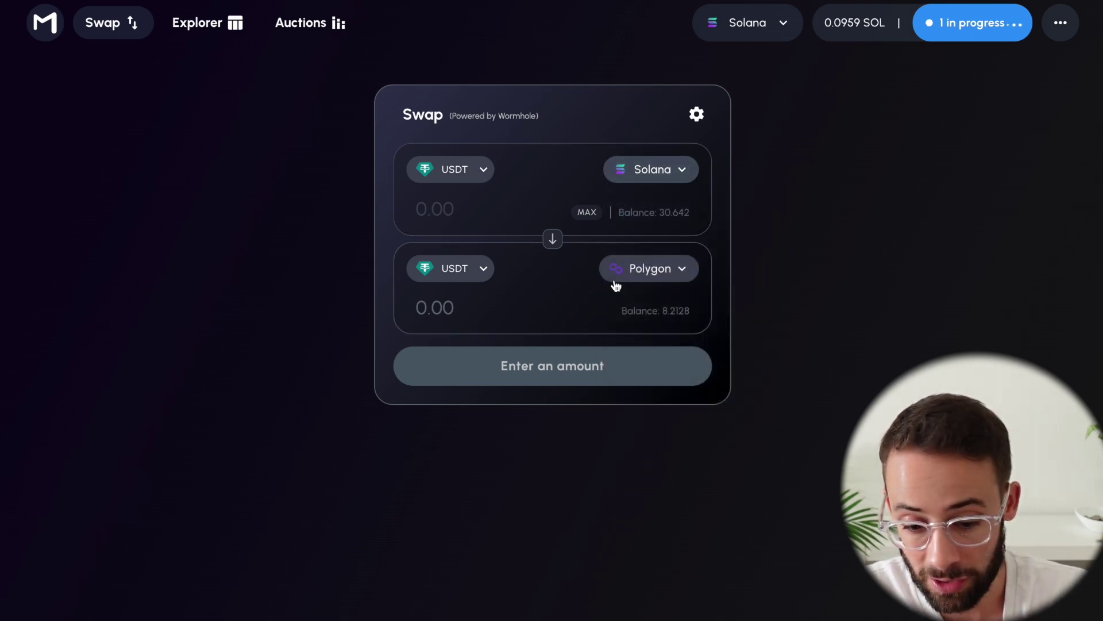
{"action": "left_click", "coordinate": [673, 278]}
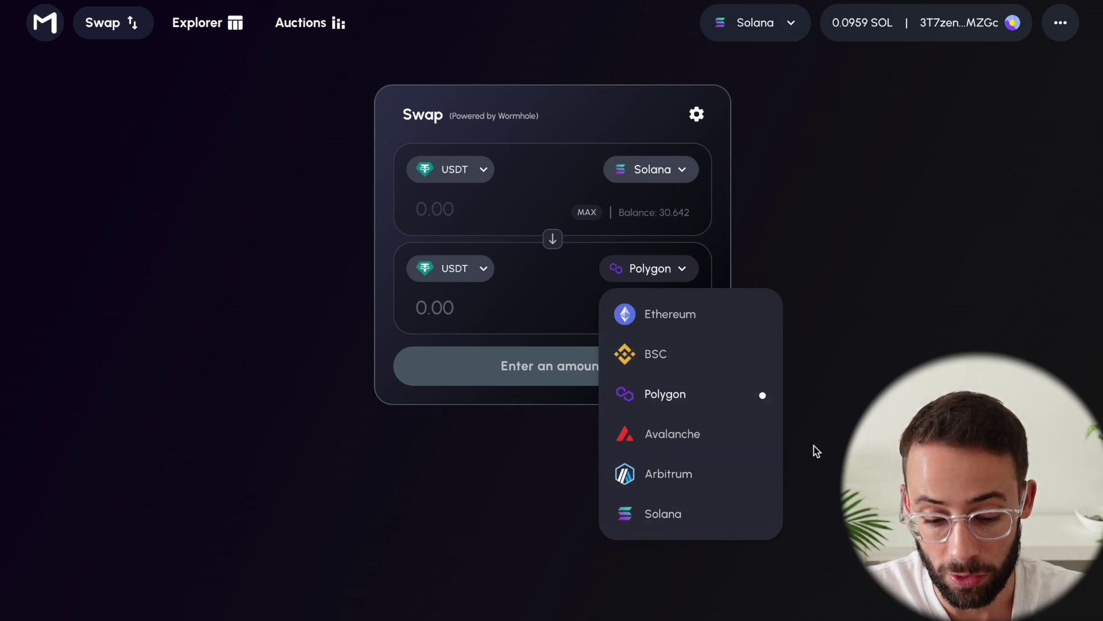
{"action": "left_click", "coordinate": [560, 150]}
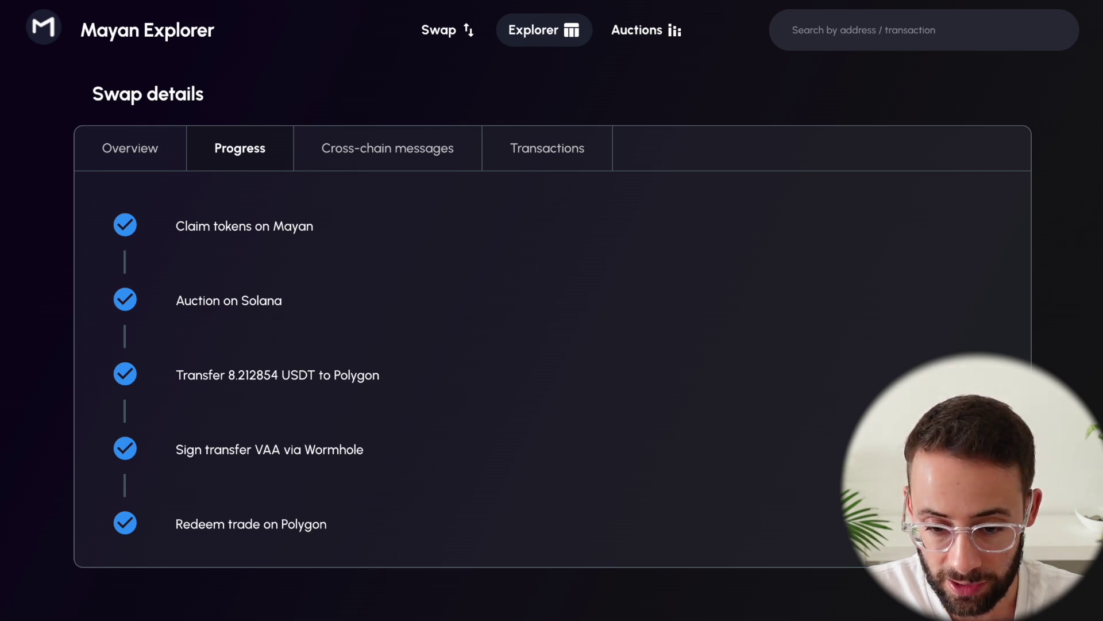
Step: Open MetaMask and scroll its tokens to find 8.21285 USDT on Polygon
{"action": "key", "text": "alt+shift+m"}
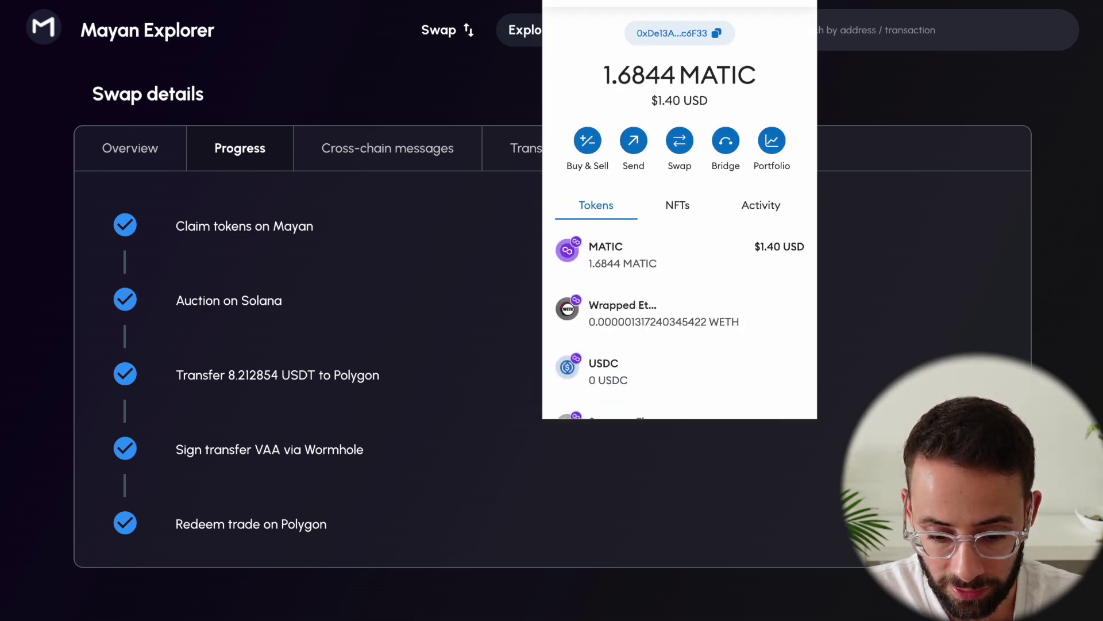
{"action": "scroll", "coordinate": [716, 238], "scroll_direction": "down", "scroll_amount": 1}
{"action": "scroll", "coordinate": [715, 239], "scroll_direction": "down", "scroll_amount": 3}
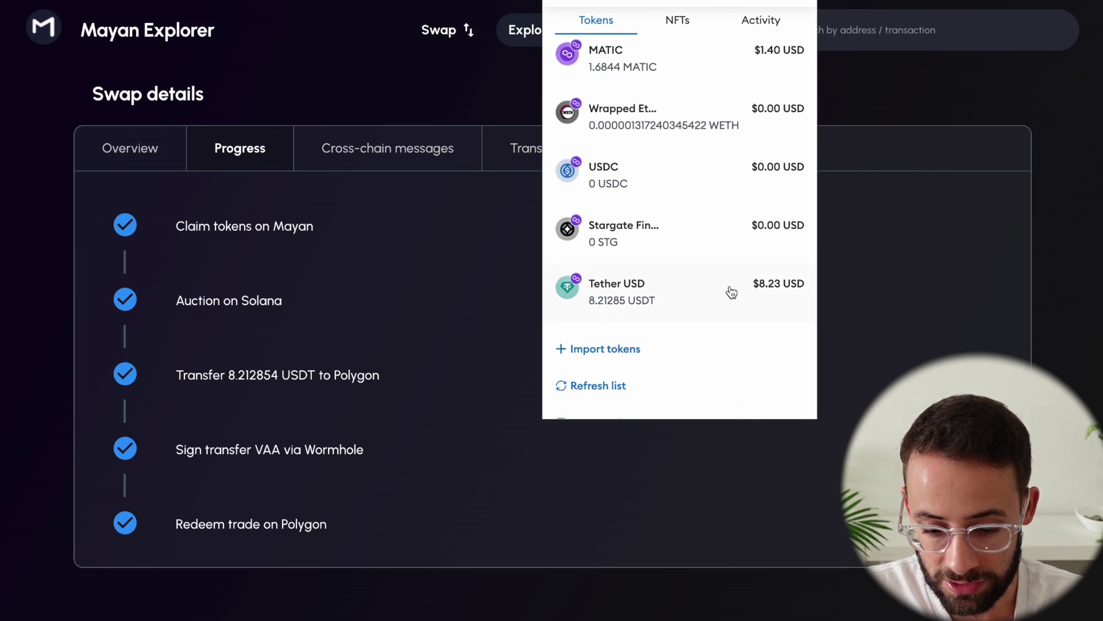